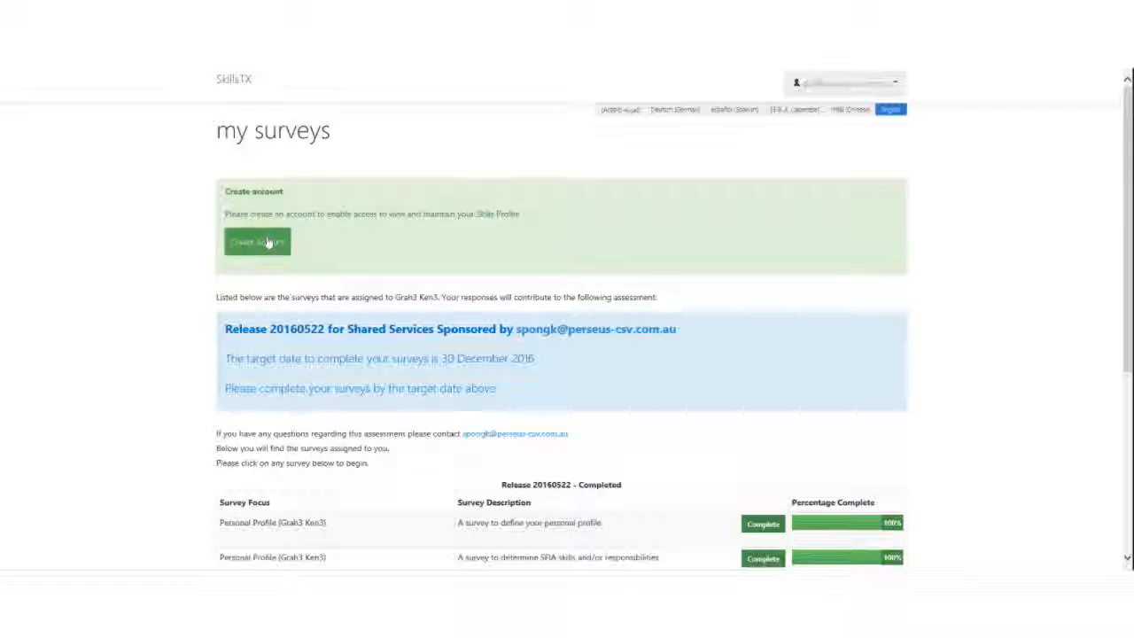
Follow the account's create-password link to open the SkillsTx password reset form.
{"action": "left_click", "coordinate": [268, 242]}
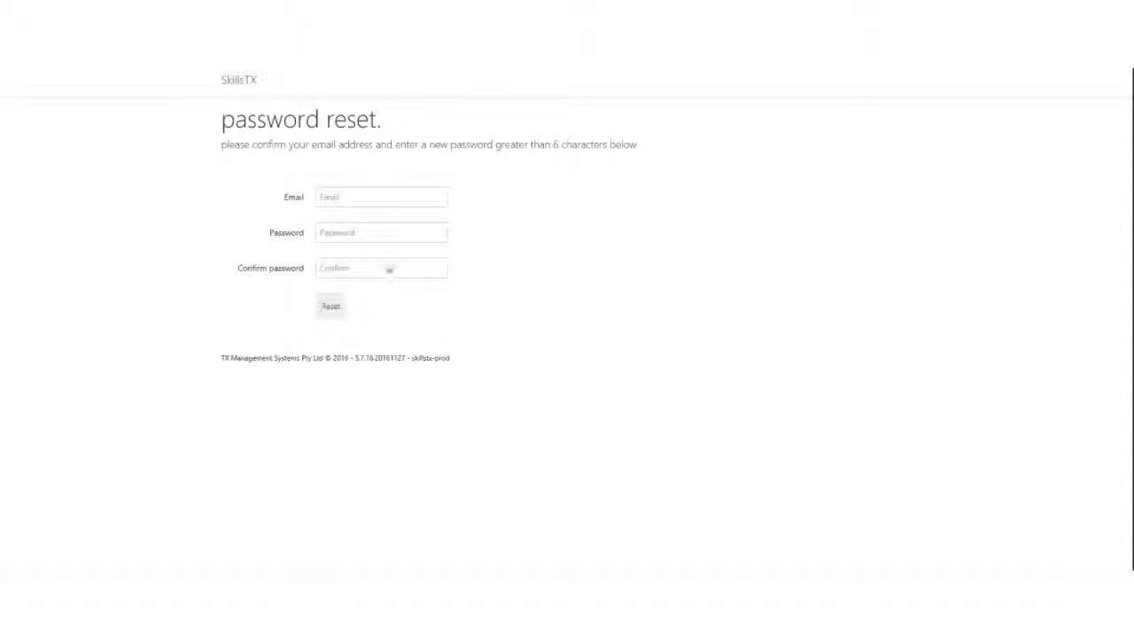
Enter the account e-mail and a new password twice, then submit the reset.
{"action": "left_click", "coordinate": [324, 197]}
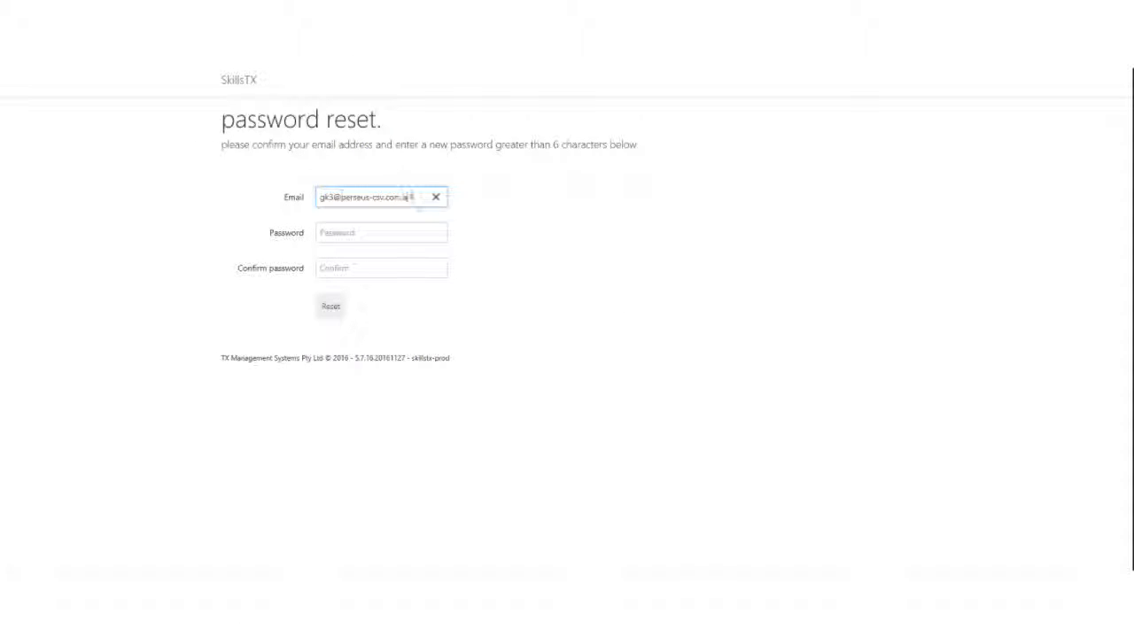
{"action": "left_click", "coordinate": [352, 233]}
{"action": "type", "text": "******"}
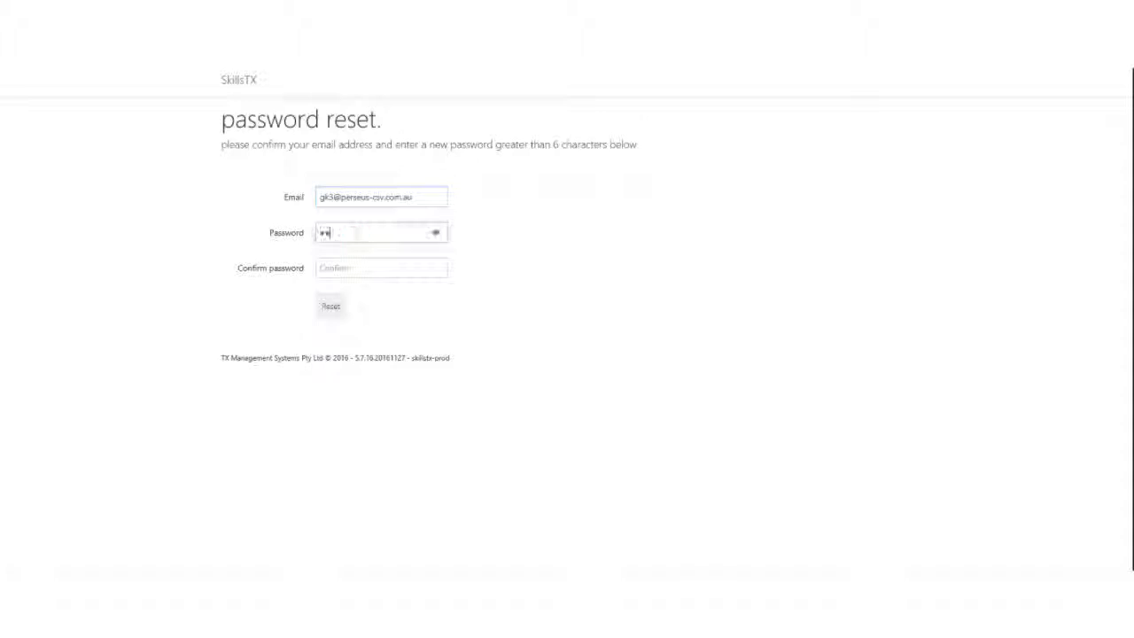
{"action": "type", "text": "**"}
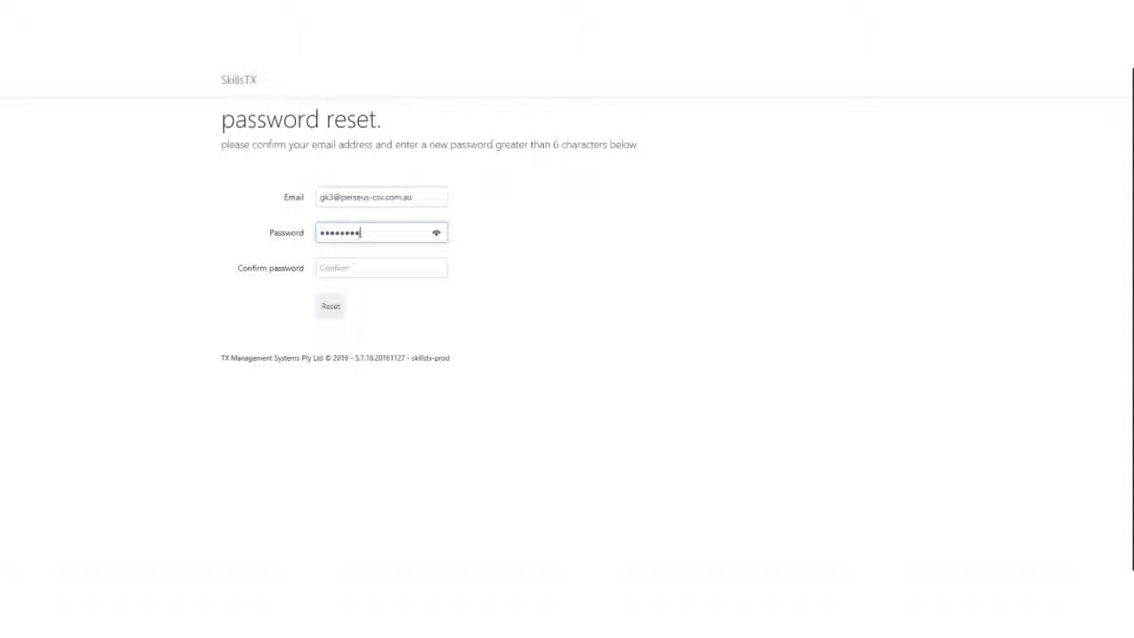
{"action": "left_click", "coordinate": [360, 271]}
{"action": "type", "text": "********"}
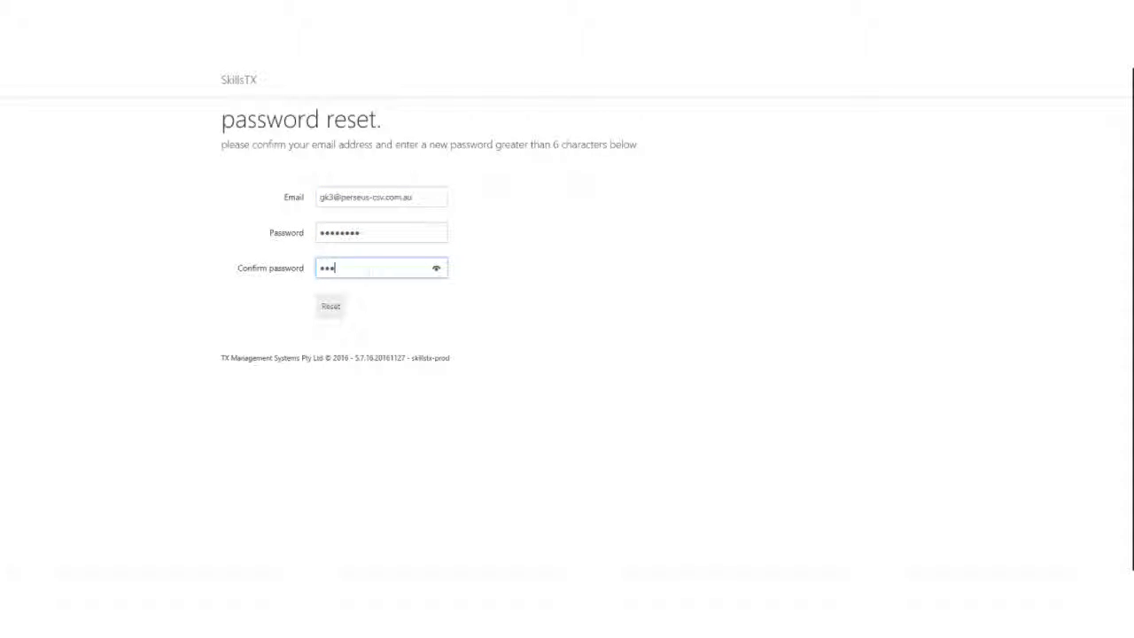
{"action": "left_click", "coordinate": [330, 306]}
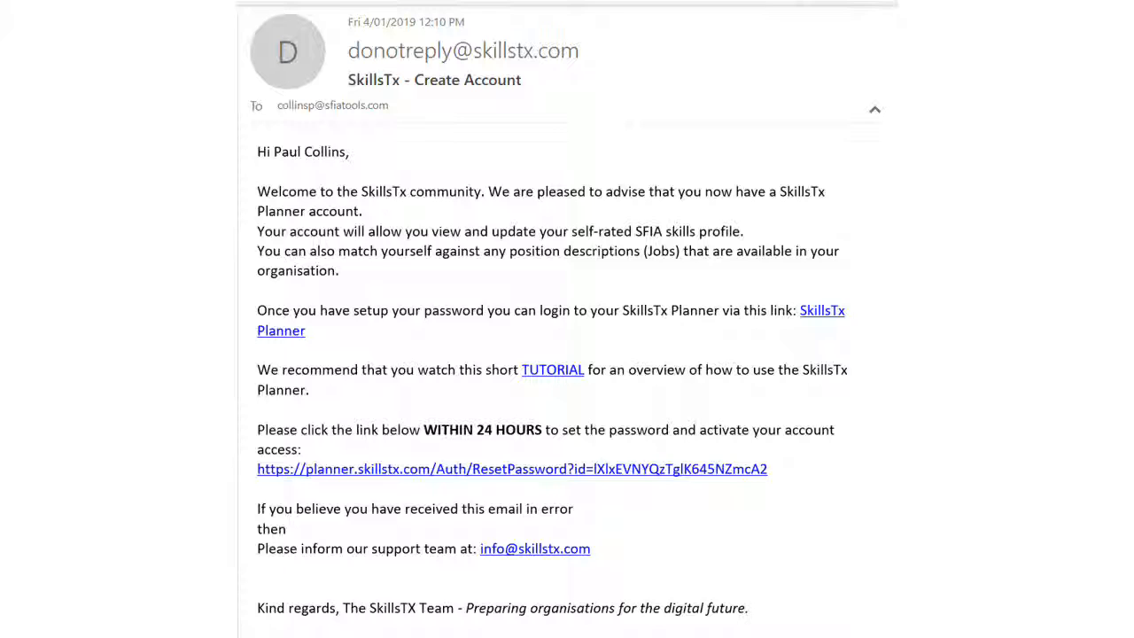
Log in through the SkillsTx Planner link to reach the My SFIA Profile page.
{"action": "left_click", "coordinate": [817, 312]}
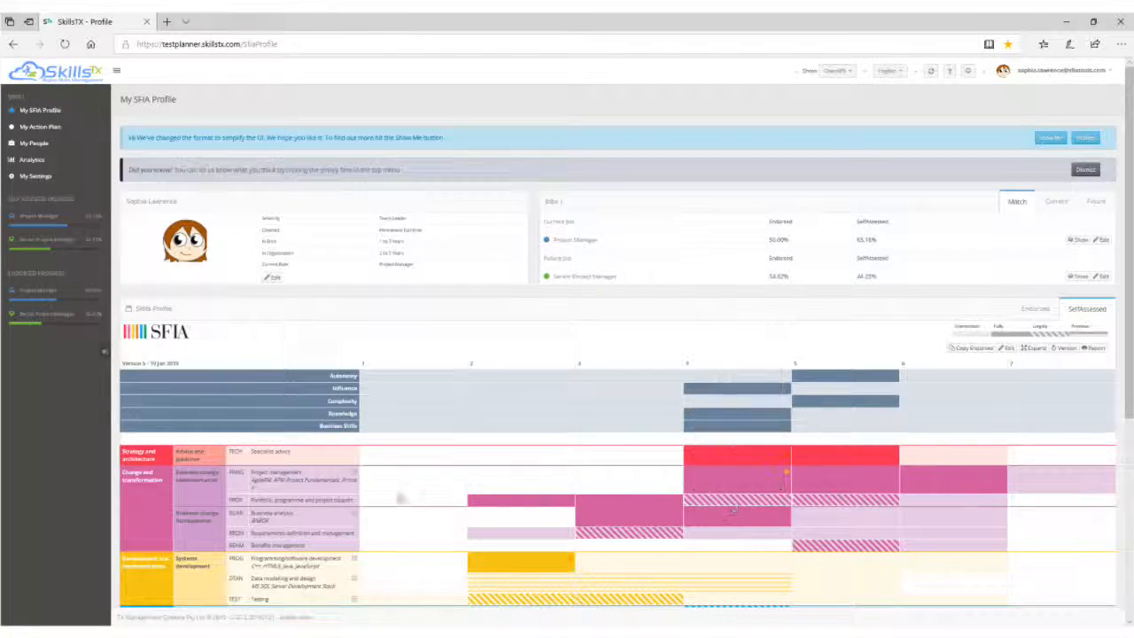
{"action": "mouse_move", "coordinate": [318, 485]}
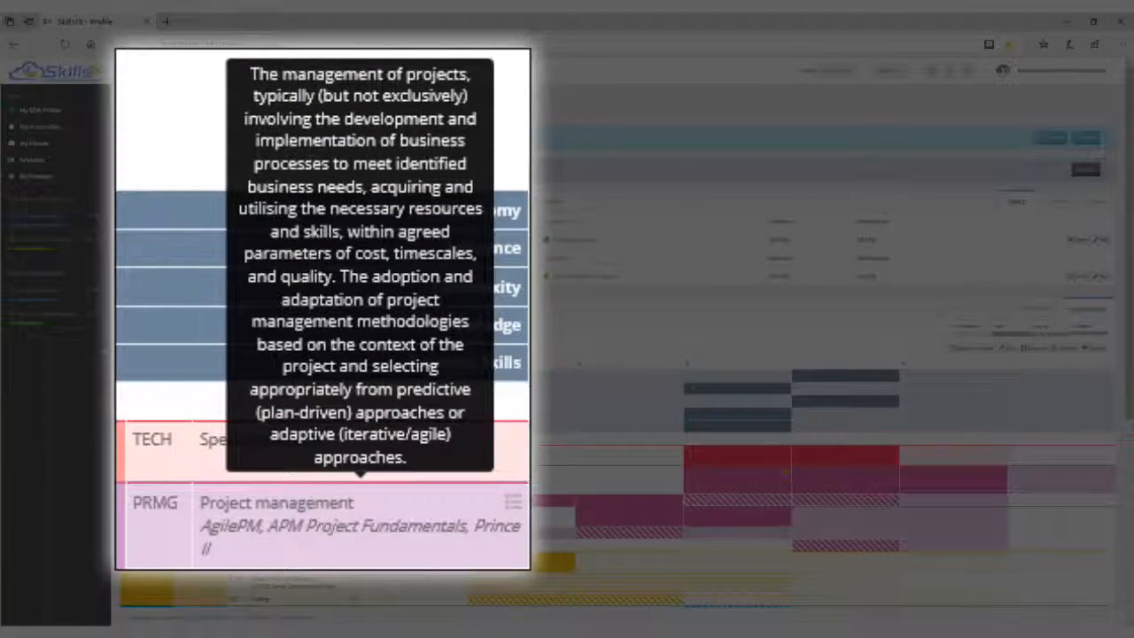
{"action": "mouse_move", "coordinate": [719, 478]}
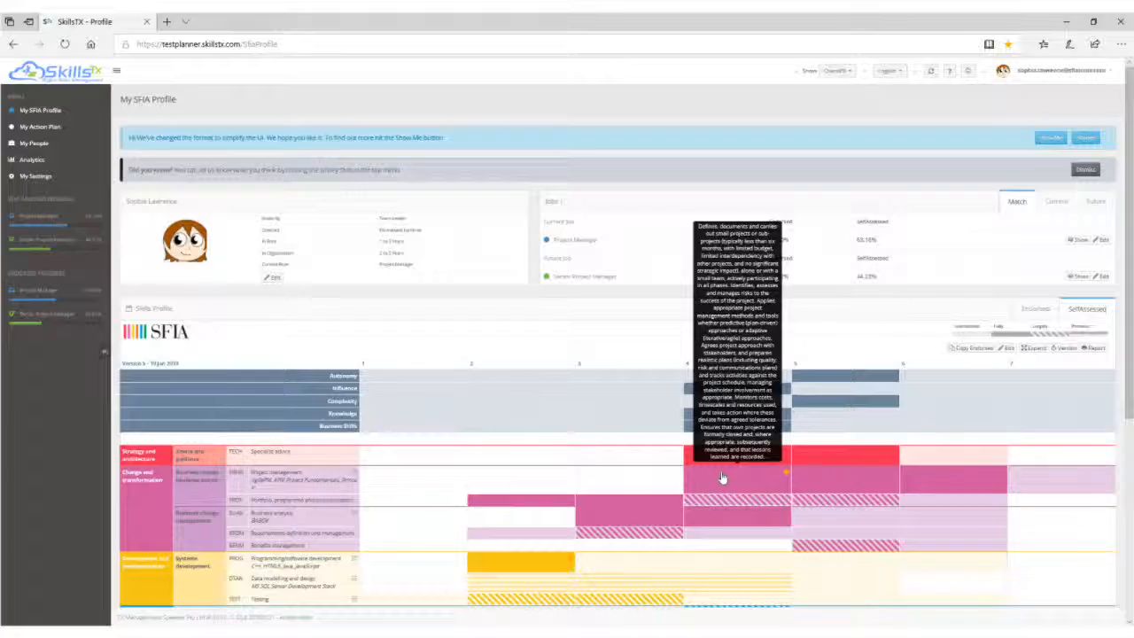
{"action": "mouse_move", "coordinate": [744, 457]}
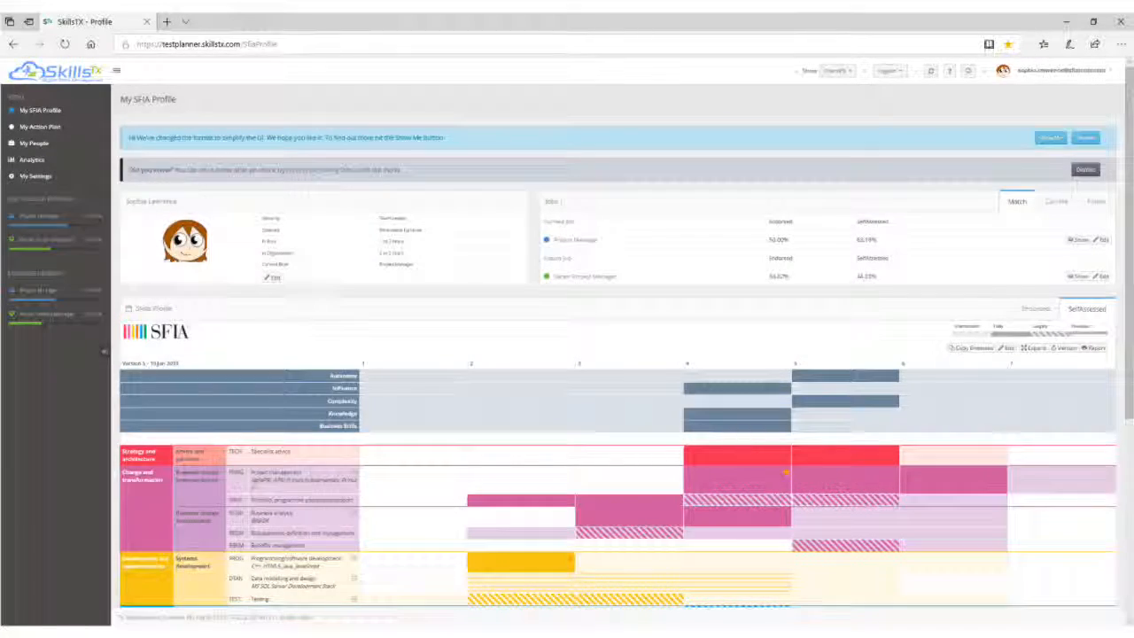
{"action": "left_click", "coordinate": [950, 71]}
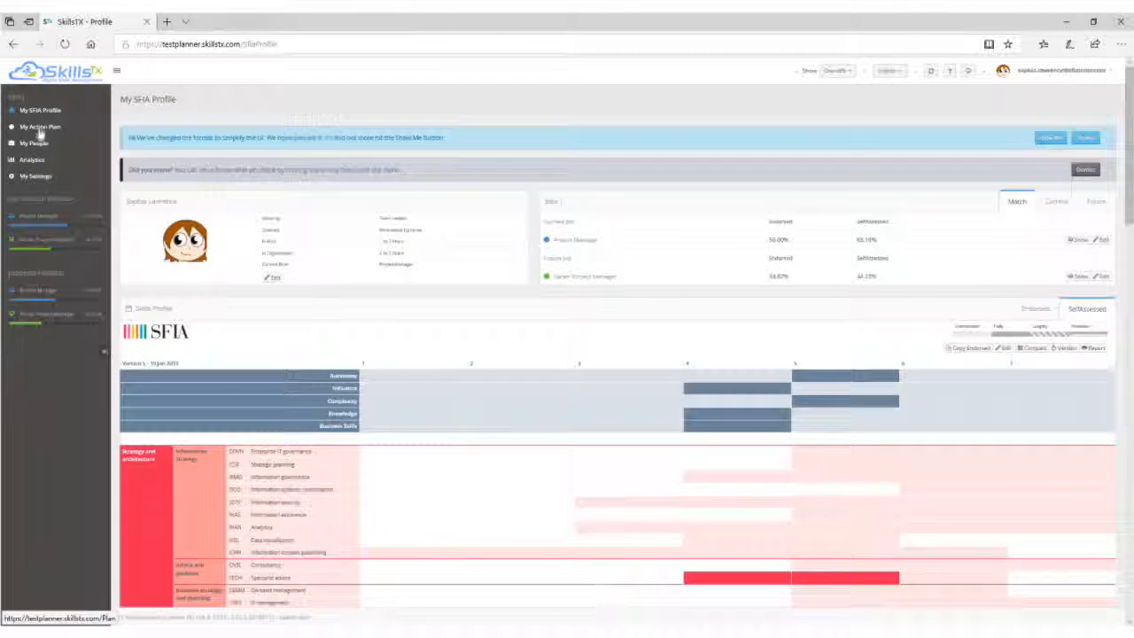
Open My Action Plan, show All skill gaps, and list the Predefined actions.
{"action": "left_click", "coordinate": [40, 132]}
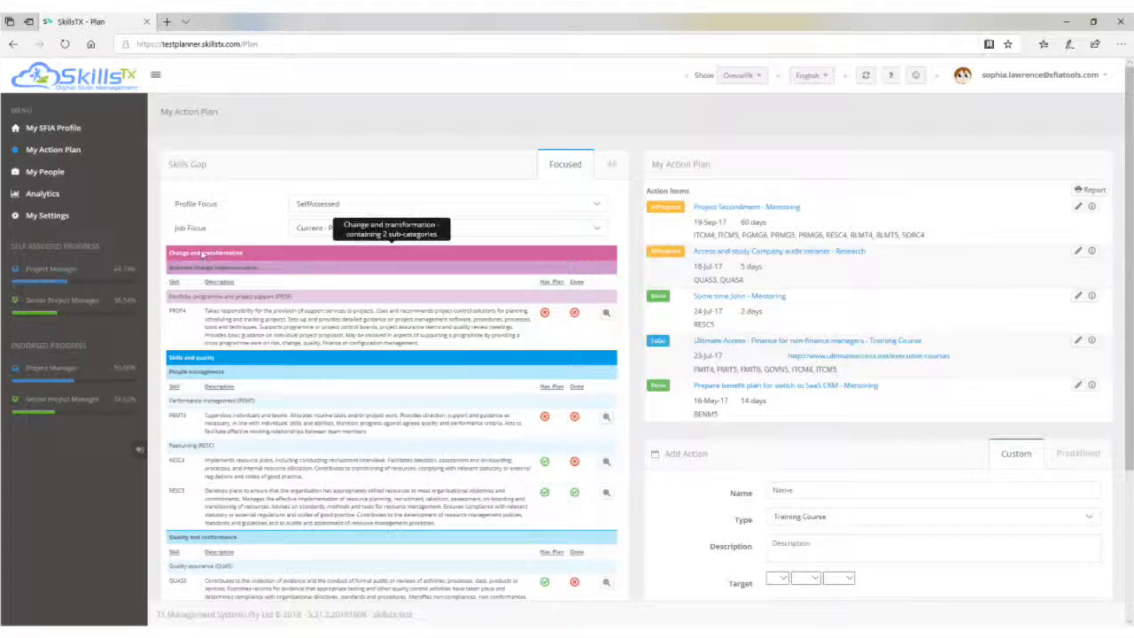
{"action": "mouse_move", "coordinate": [312, 294]}
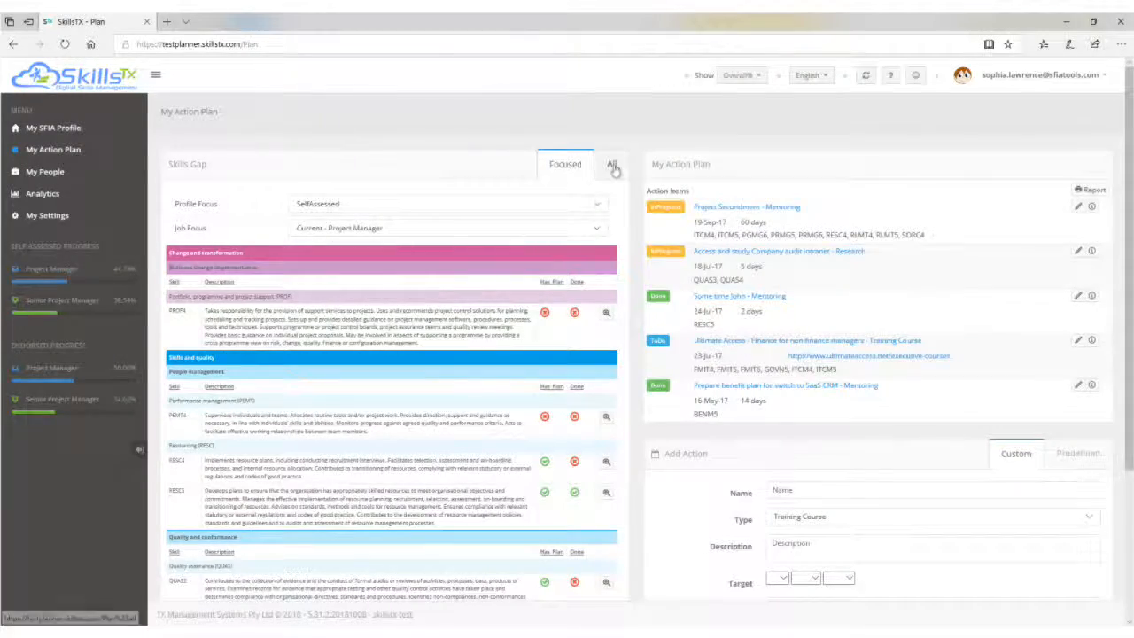
{"action": "left_click", "coordinate": [613, 167]}
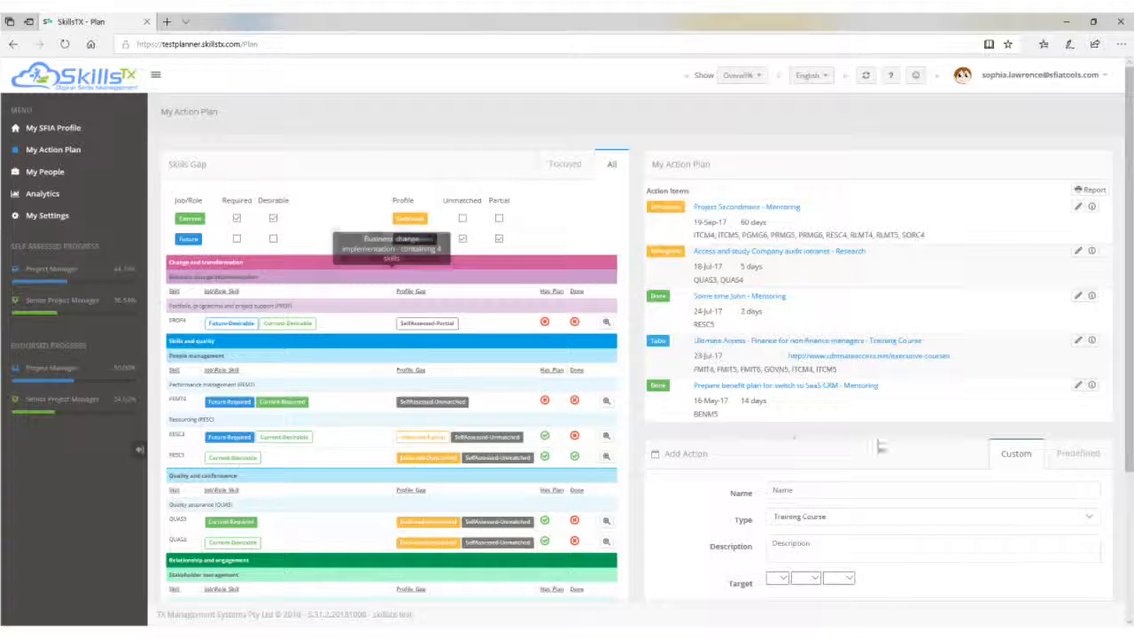
{"action": "left_click", "coordinate": [1075, 453]}
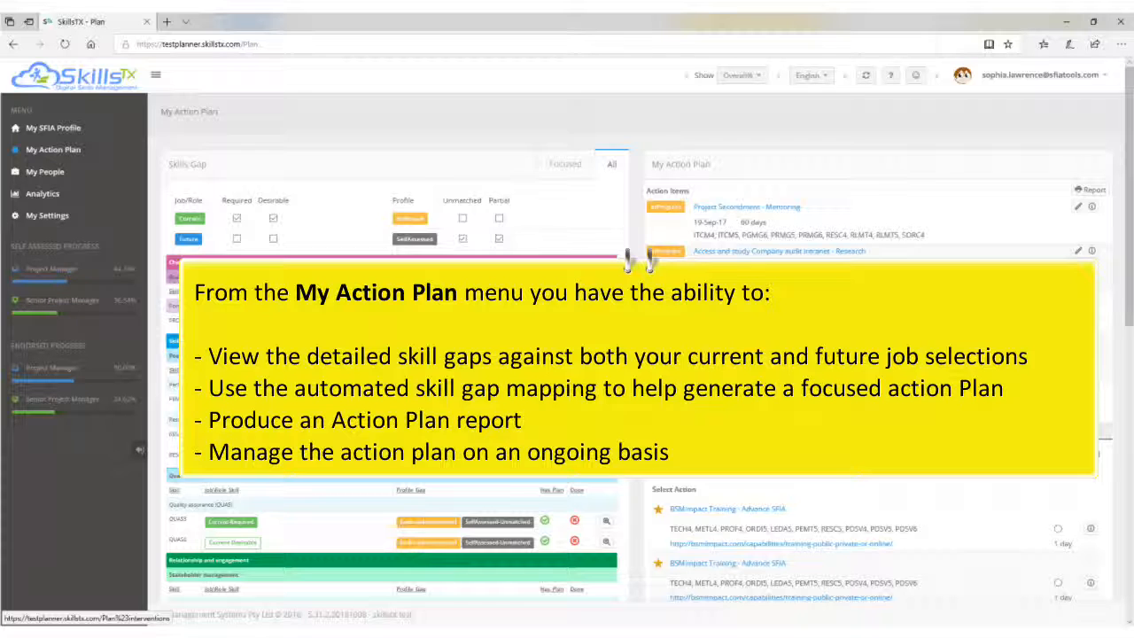
Read through the My Action Plan help page, close it, and go to My Settings.
{"action": "left_click", "coordinate": [890, 76]}
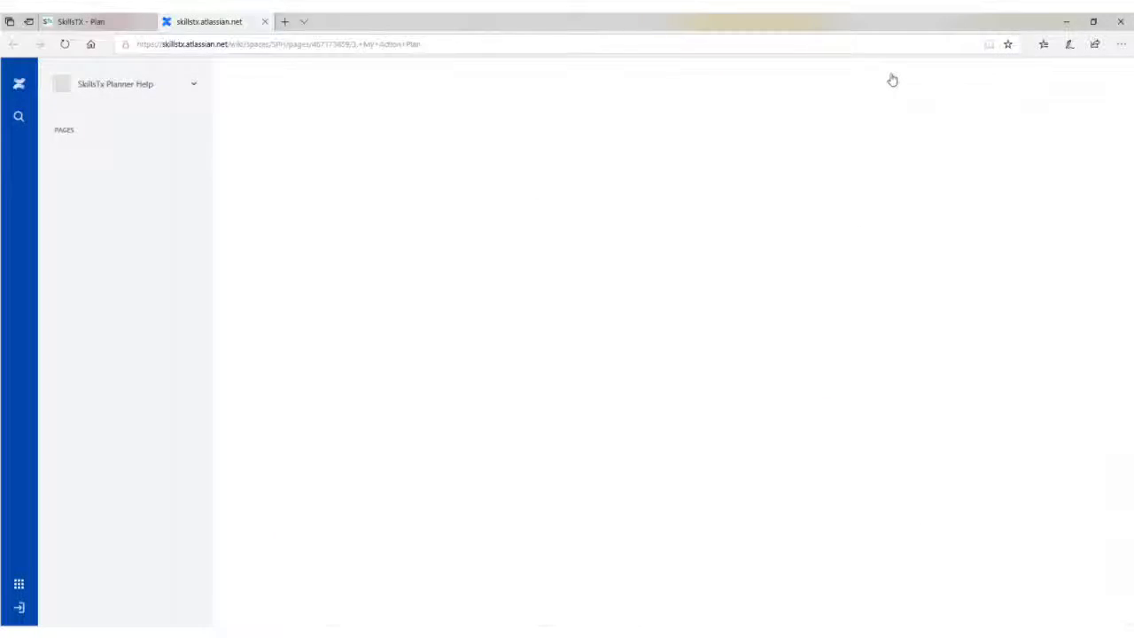
{"action": "scroll", "coordinate": [600, 481], "scroll_direction": "down", "scroll_amount": 3}
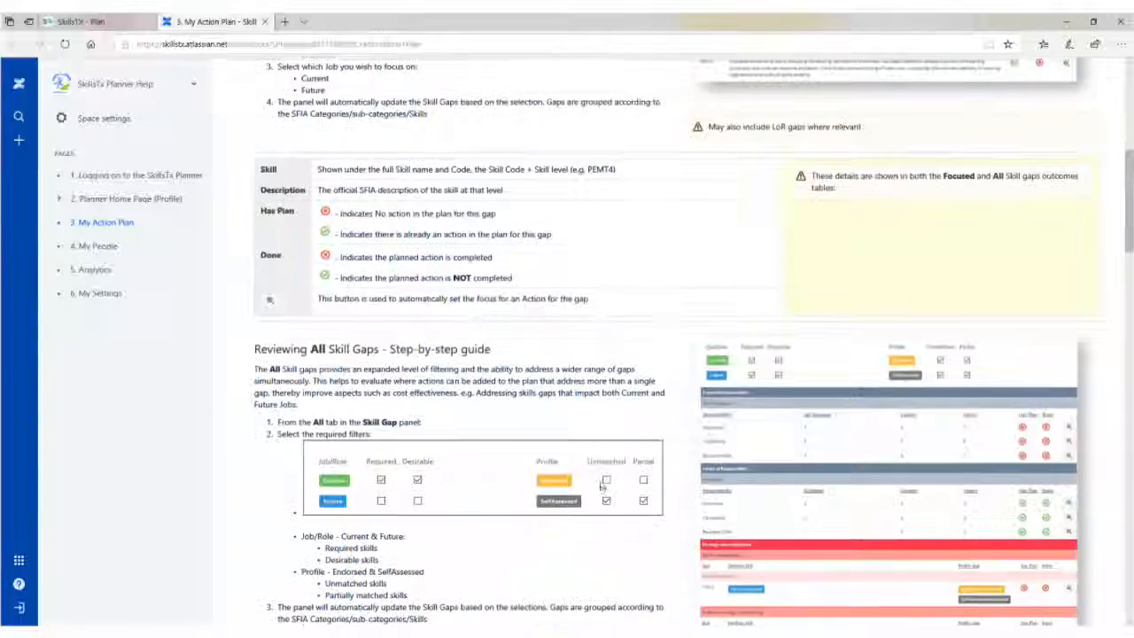
{"action": "scroll", "coordinate": [603, 483], "scroll_direction": "down", "scroll_amount": 20}
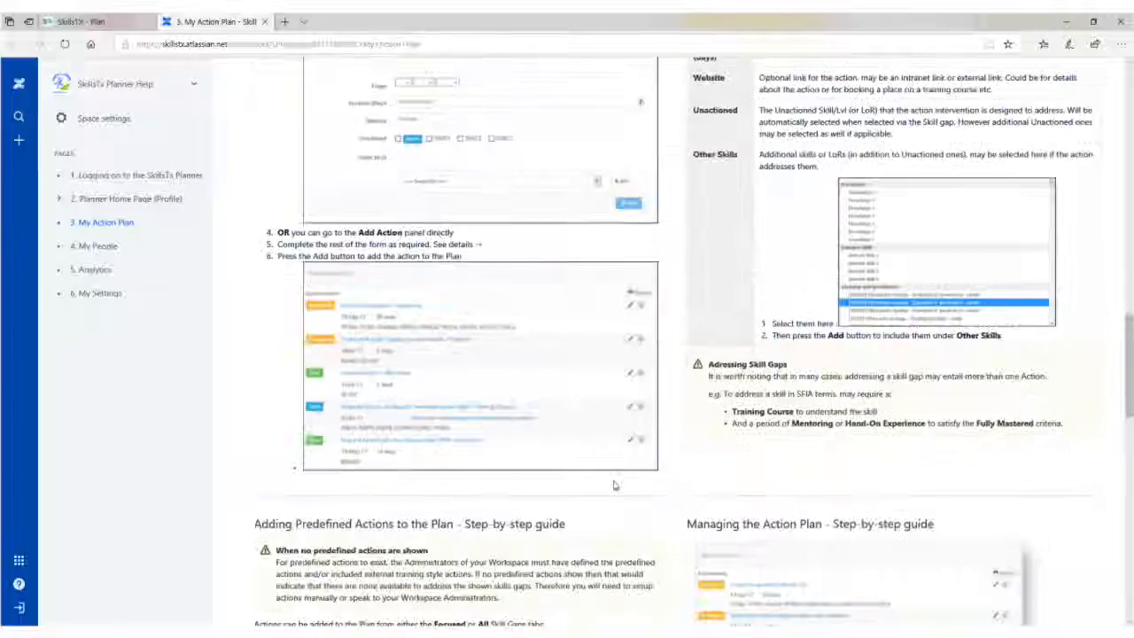
{"action": "scroll", "coordinate": [618, 481], "scroll_direction": "up", "scroll_amount": 20}
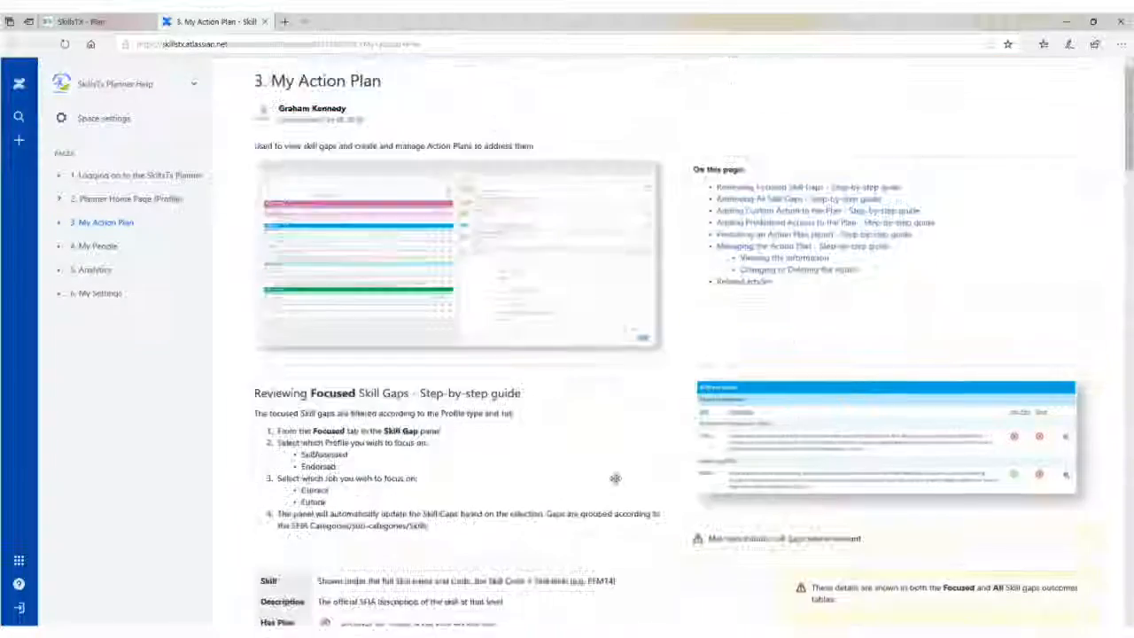
{"action": "key", "text": "ctrl+w"}
{"action": "left_click", "coordinate": [47, 218]}
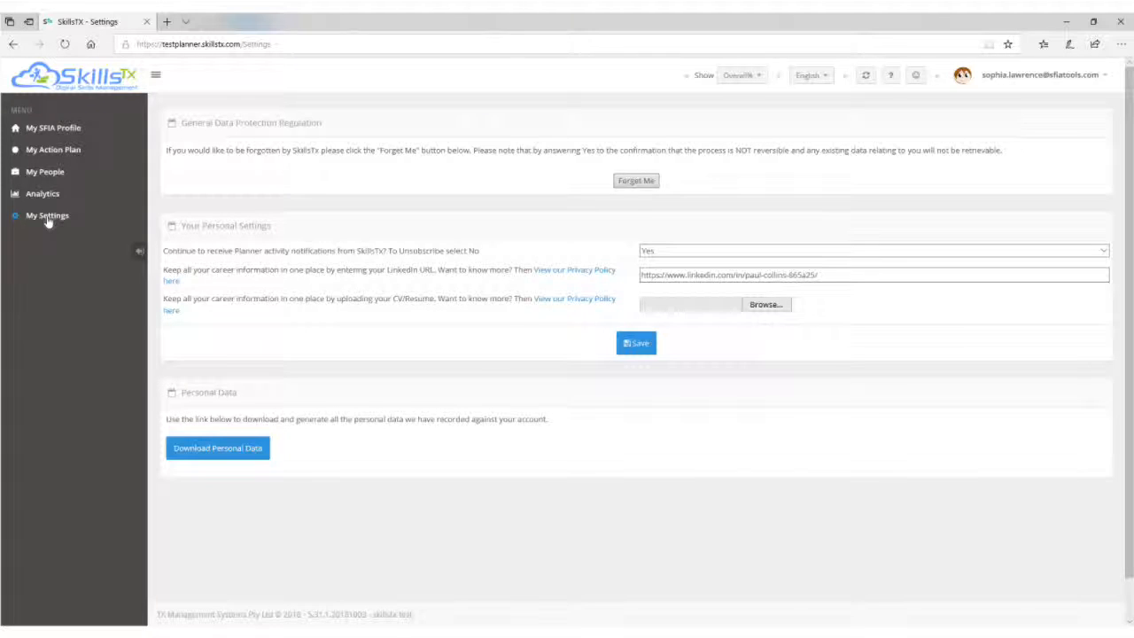
Skim the Settings help page, close it, then view My People under Line Manager For.
{"action": "left_click", "coordinate": [891, 74]}
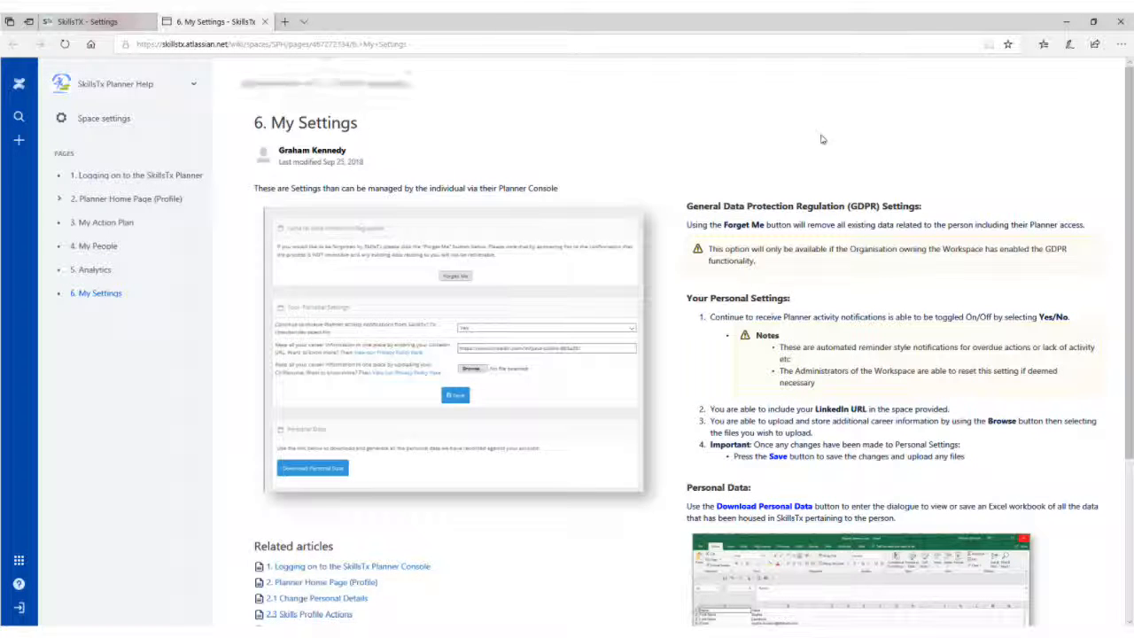
{"action": "scroll", "coordinate": [822, 139], "scroll_direction": "down", "scroll_amount": 5}
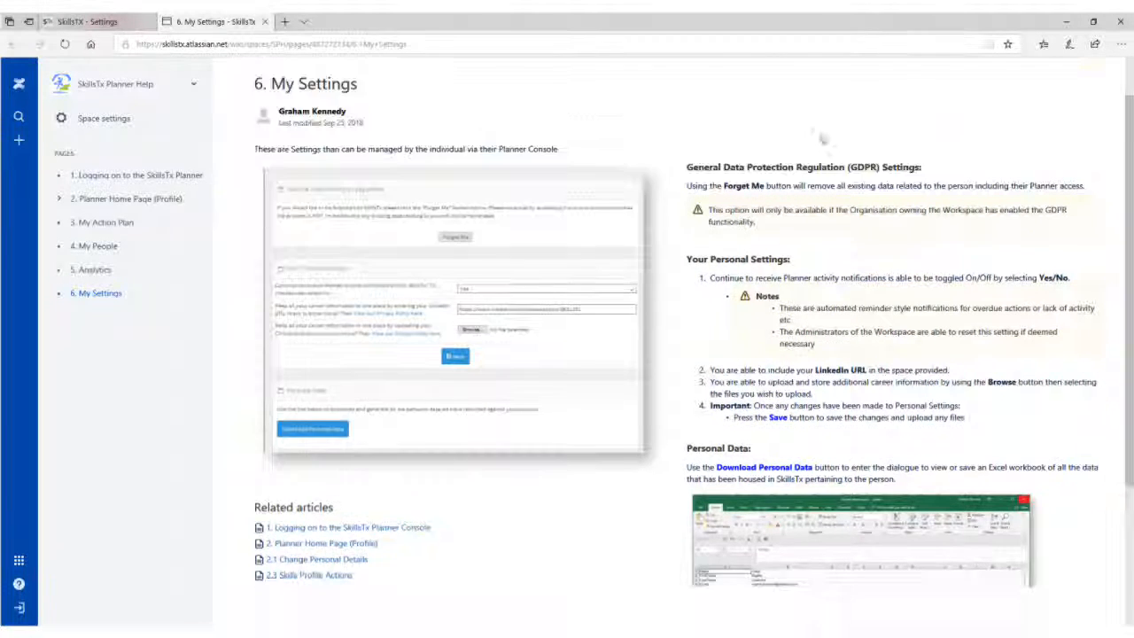
{"action": "scroll", "coordinate": [821, 139], "scroll_direction": "up", "scroll_amount": 5}
{"action": "key", "text": "ctrl+w"}
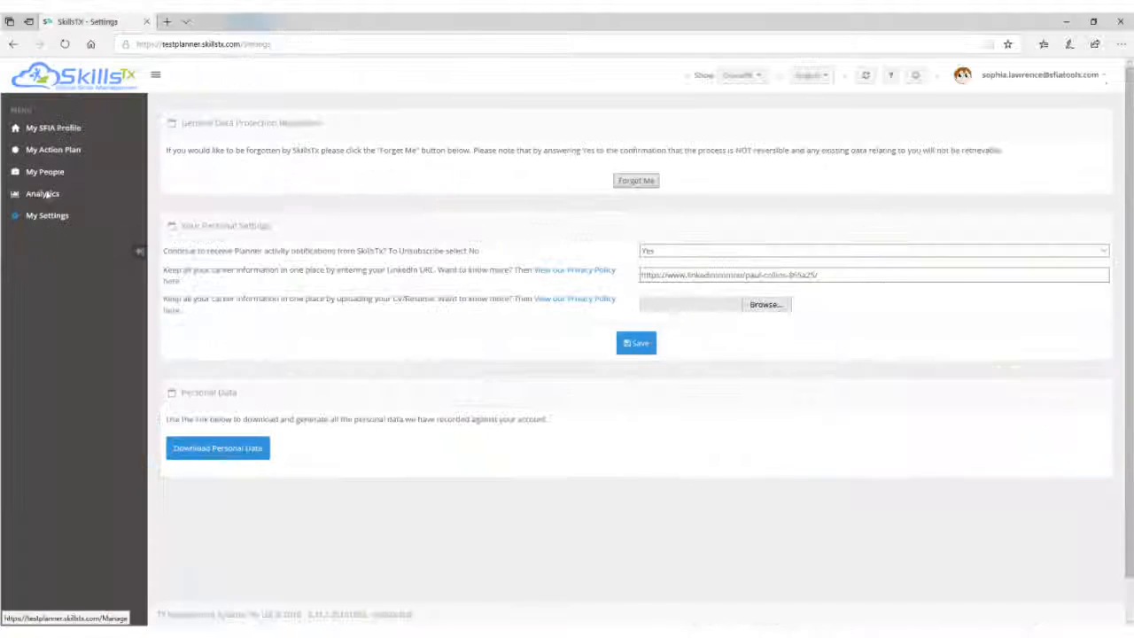
{"action": "left_click", "coordinate": [46, 171]}
{"action": "left_click", "coordinate": [1030, 125]}
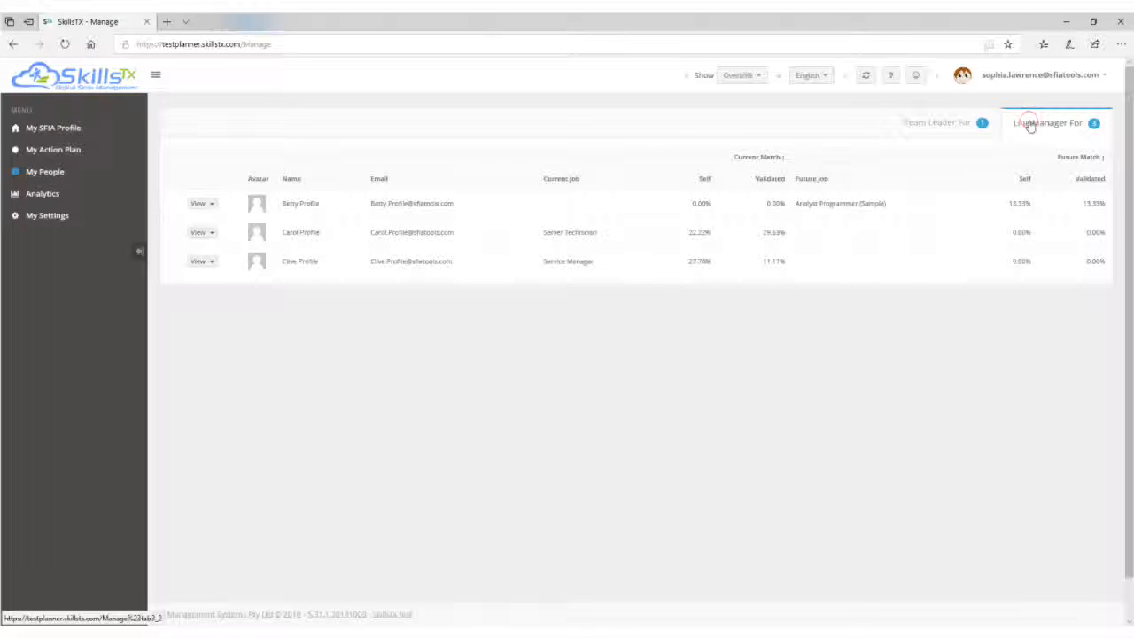
Show Team Leader For staff, tour three Analytics reports, and open the '4. My People' help article.
{"action": "left_click", "coordinate": [947, 123]}
{"action": "left_click", "coordinate": [40, 194]}
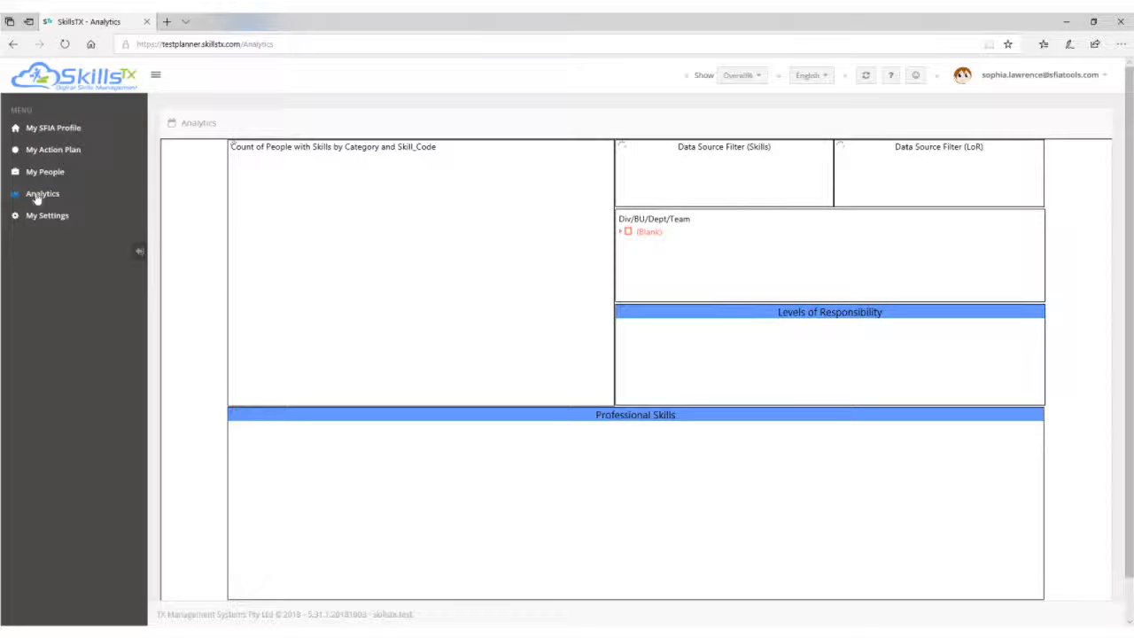
{"action": "scroll", "coordinate": [271, 298], "scroll_direction": "down", "scroll_amount": 2}
{"action": "left_click", "coordinate": [361, 573]}
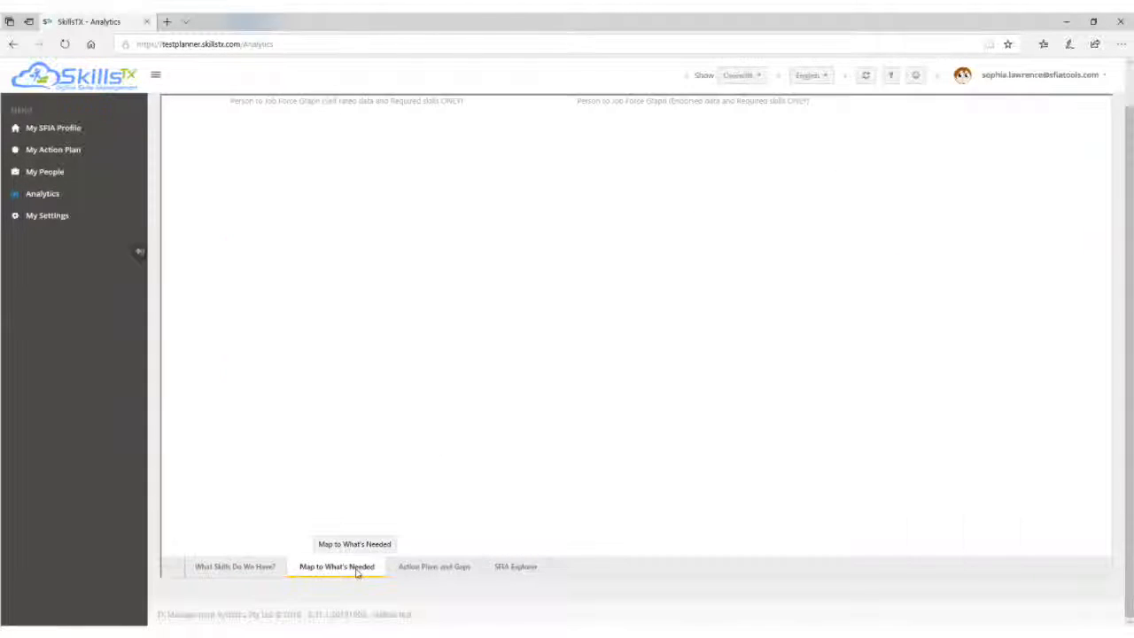
{"action": "left_click", "coordinate": [460, 570]}
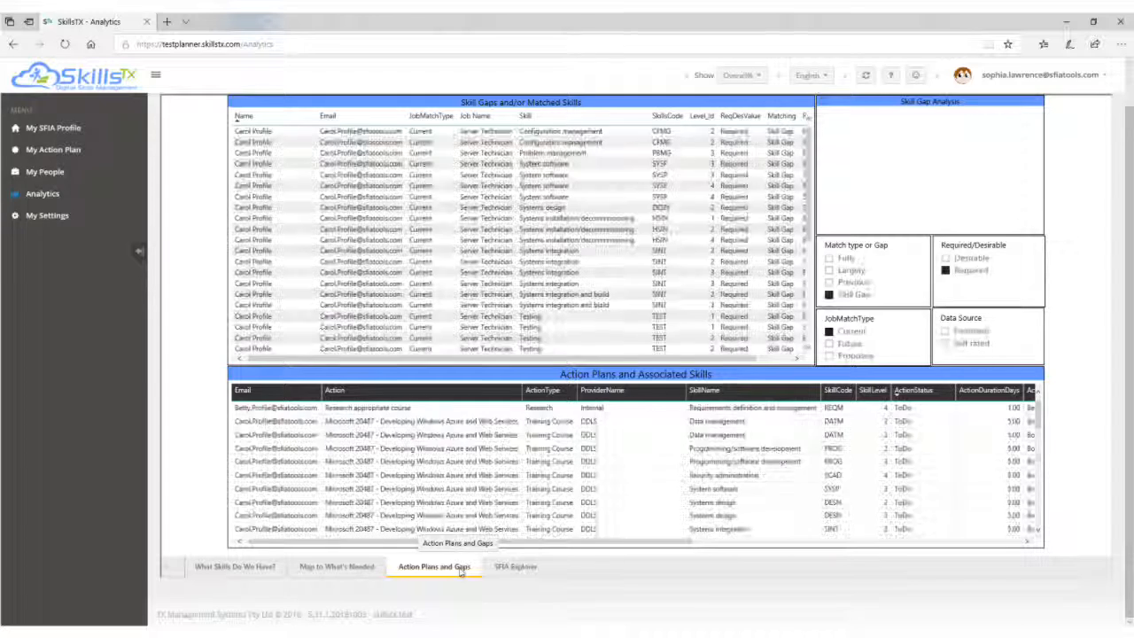
{"action": "left_click", "coordinate": [523, 570]}
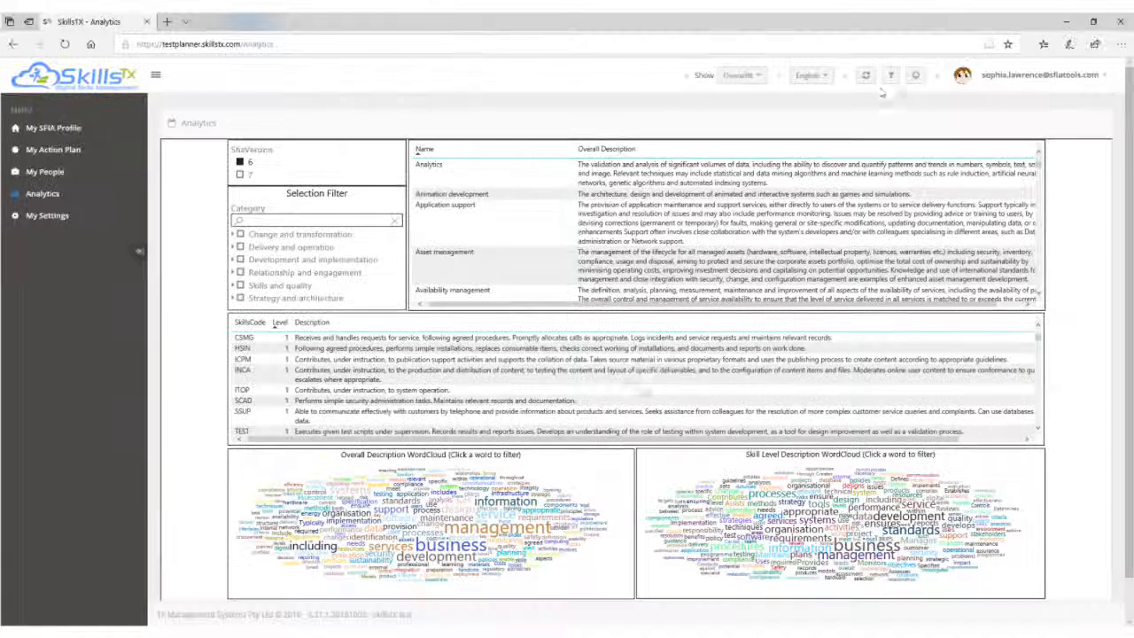
{"action": "left_click", "coordinate": [890, 75]}
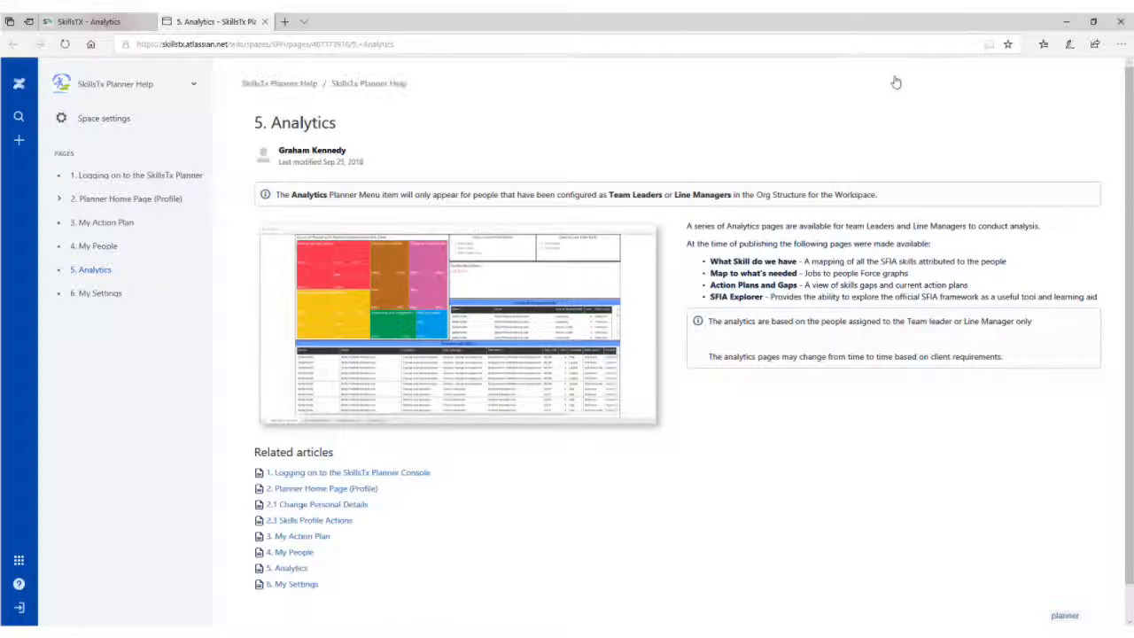
{"action": "left_click", "coordinate": [82, 249]}
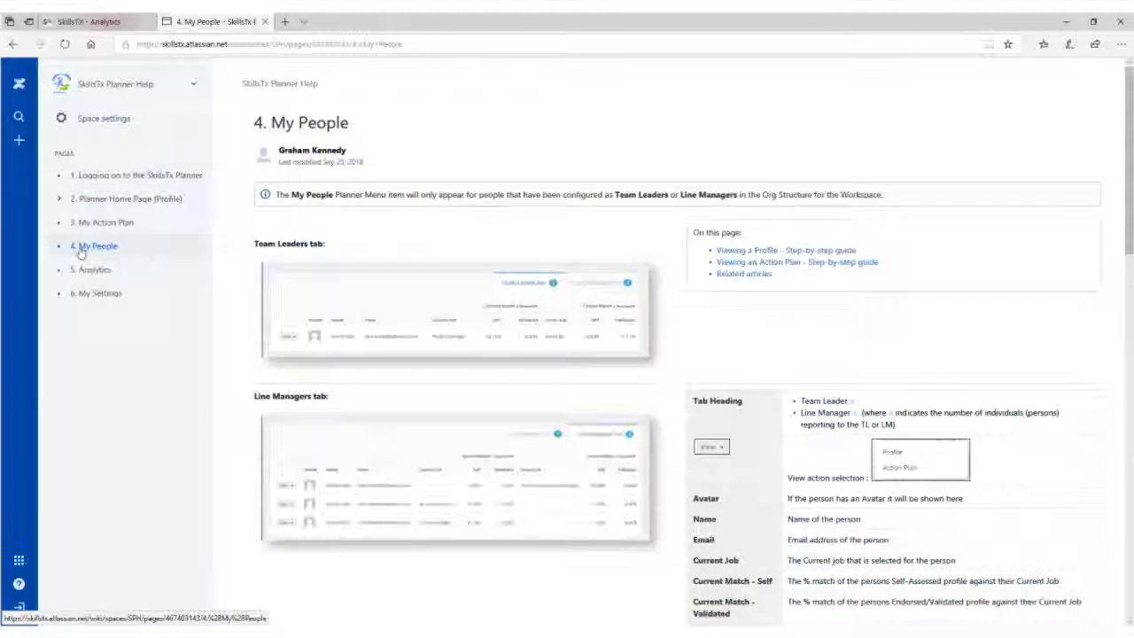